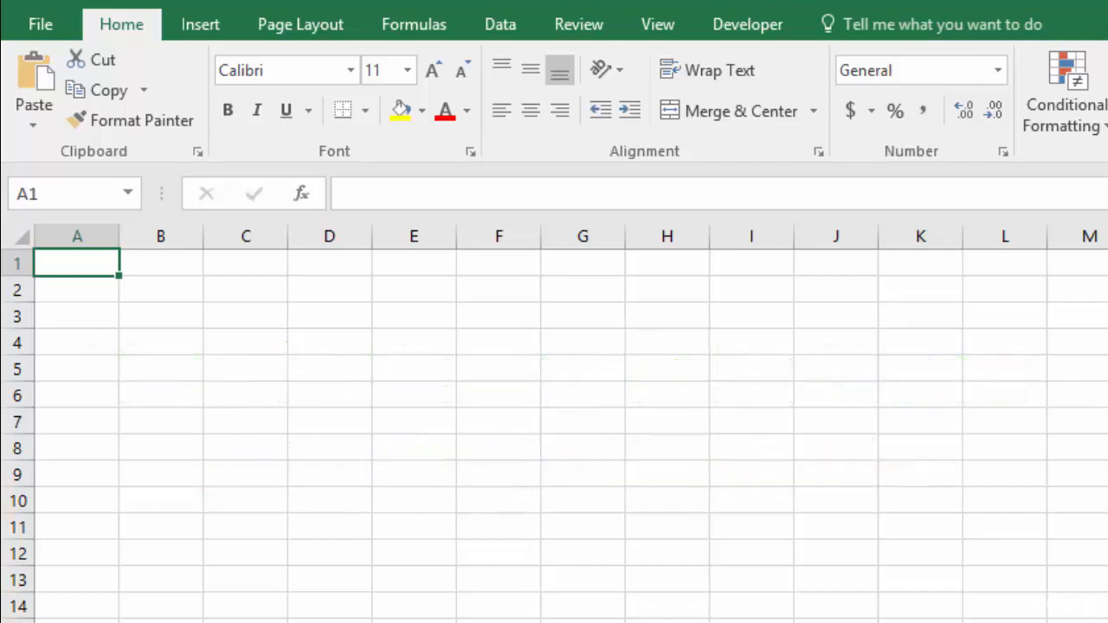
# Move the active cell from A1 to D5, three columns across and four rows down
pyautogui.press('Right')
pyautogui.press('Right')
pyautogui.press('Right')
pyautogui.press('Down')
pyautogui.press('Down')
pyautogui.press('Down')
pyautogui.press('Down')
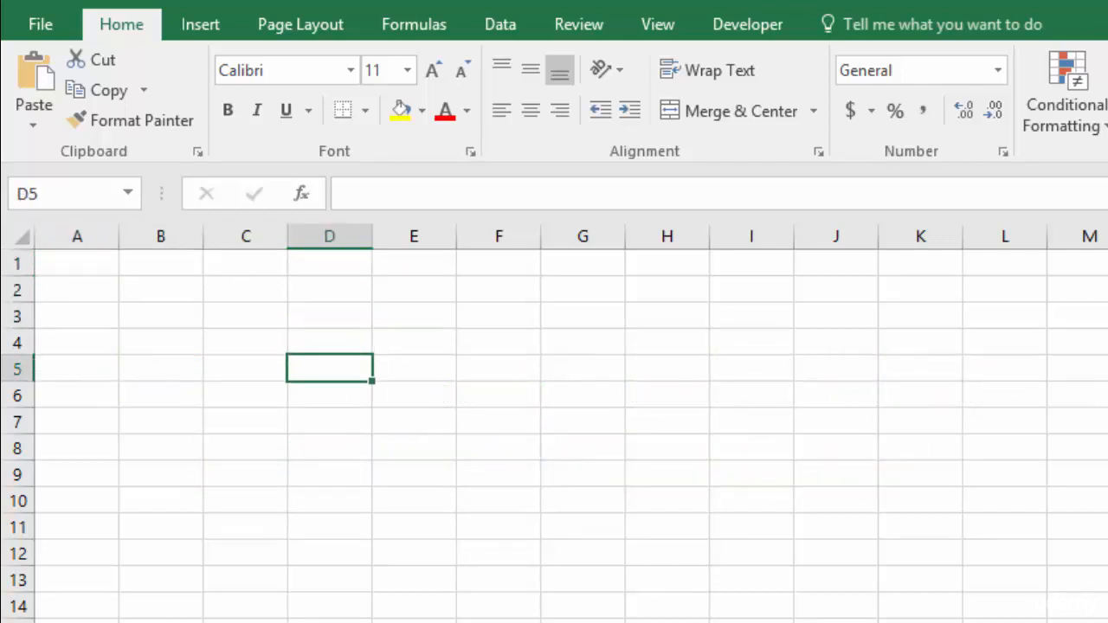
# Return the active cell to A1
pyautogui.press('Left')
pyautogui.press('Left')
pyautogui.press('Left')
pyautogui.press('Up')
pyautogui.press('Up')
pyautogui.press('Up')
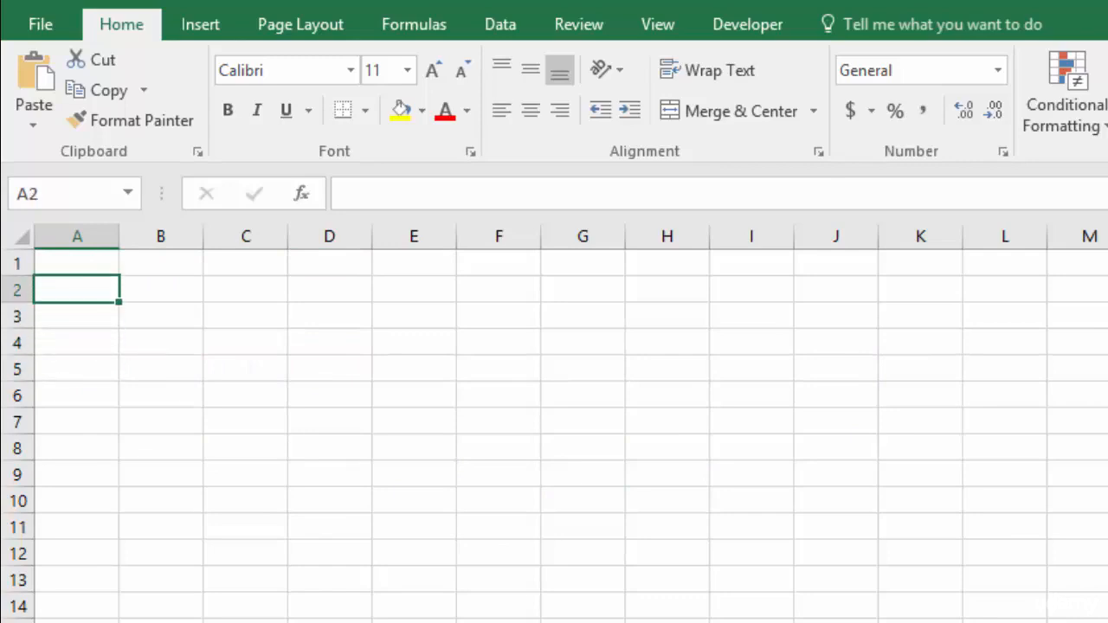
pyautogui.press('Up')
# Extend the selection from A1 across to column E and down to row 7, covering A1:E7
pyautogui.hotkey('shift', 'Right')
pyautogui.hotkey('shift', 'Right')
pyautogui.hotkey('shift', 'Right')
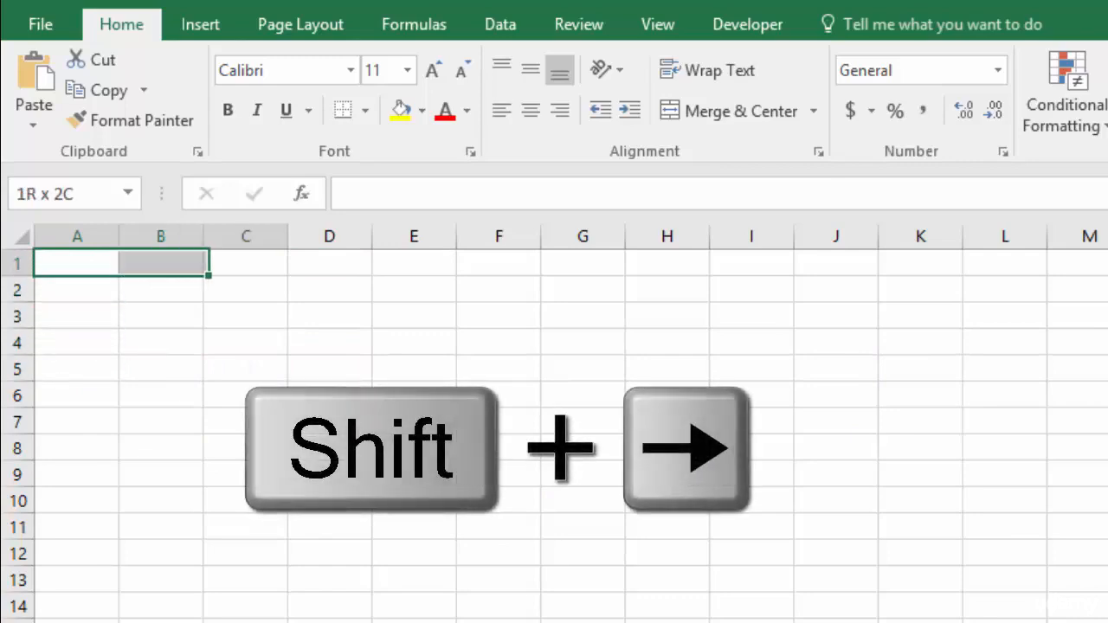
pyautogui.hotkey('shift', 'Right')
pyautogui.hotkey('shift', 'Down')
pyautogui.hotkey('shift', 'Down')
pyautogui.hotkey('shift', 'Down')
pyautogui.hotkey('shift', 'Down')
pyautogui.hotkey('shift', 'Down')
pyautogui.hotkey('shift', 'Down')
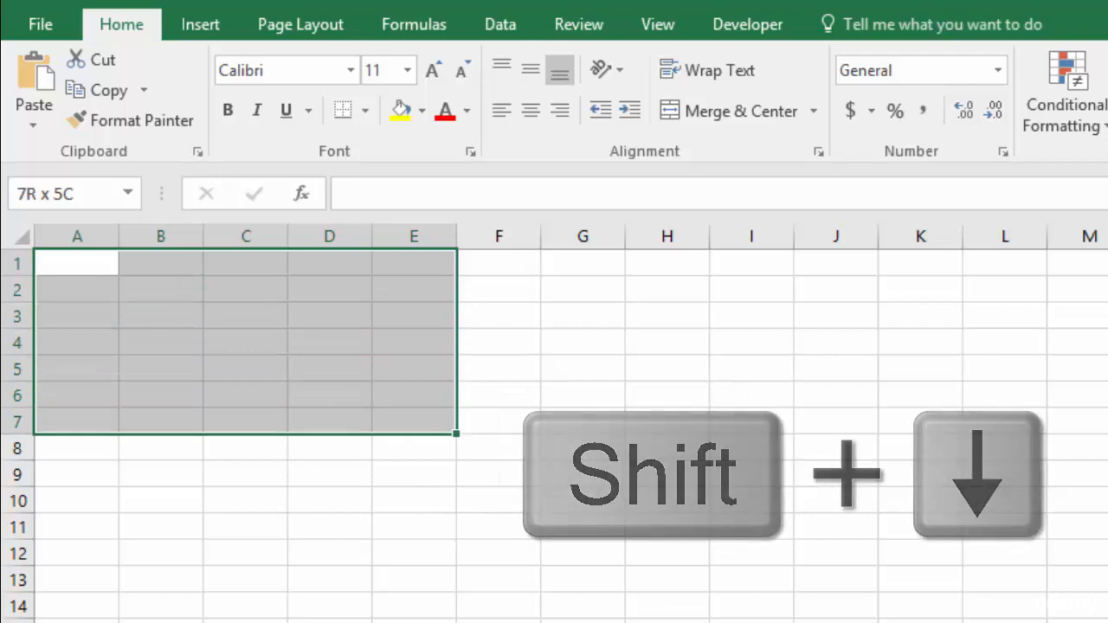
# Shrink the selected range back row by row and column by column to cell A1 only
pyautogui.hotkey('shift', 'Up')
pyautogui.hotkey('shift', 'Up')
pyautogui.hotkey('shift', 'Up')
pyautogui.hotkey('shift', 'Up')
pyautogui.hotkey('shift', 'Up')
pyautogui.hotkey('shift', 'Up')
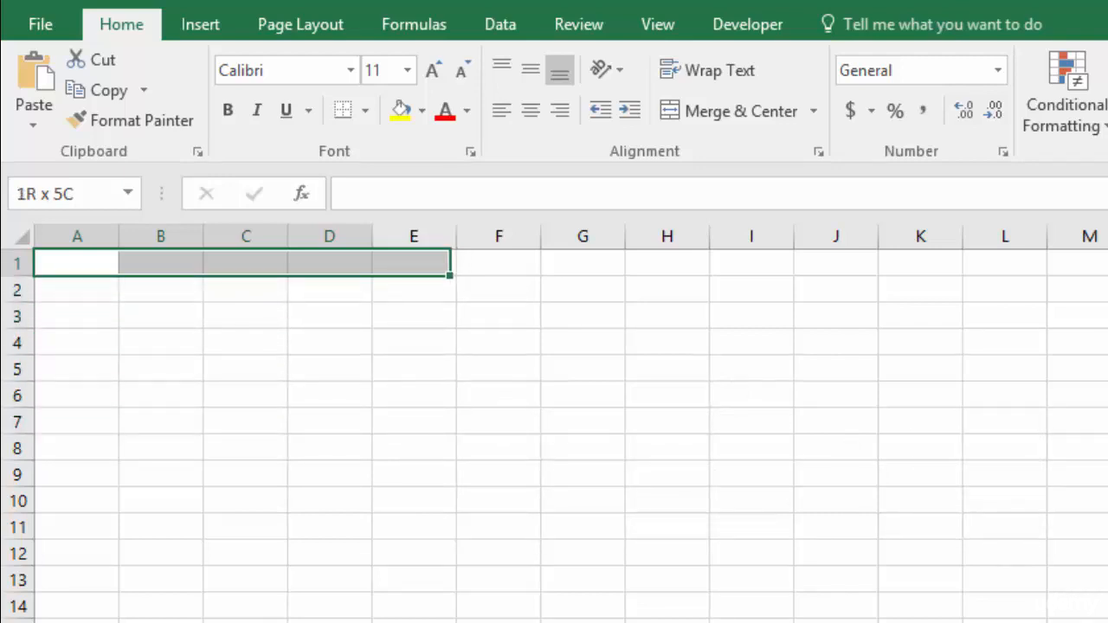
pyautogui.hotkey('shift', 'Left')
pyautogui.hotkey('shift', 'Left')
pyautogui.hotkey('shift', 'Left')
pyautogui.hotkey('shift', 'Left')
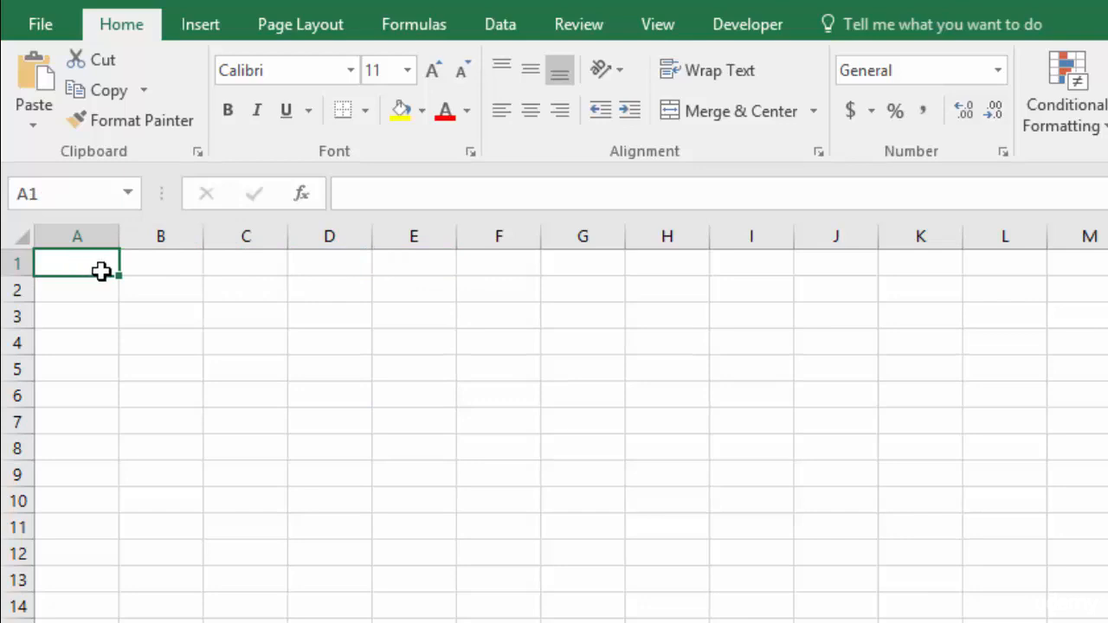
# Select the block A1:E14, and return the selection to A1
pyautogui.moveTo(99, 265); pyautogui.dragTo(439, 598)
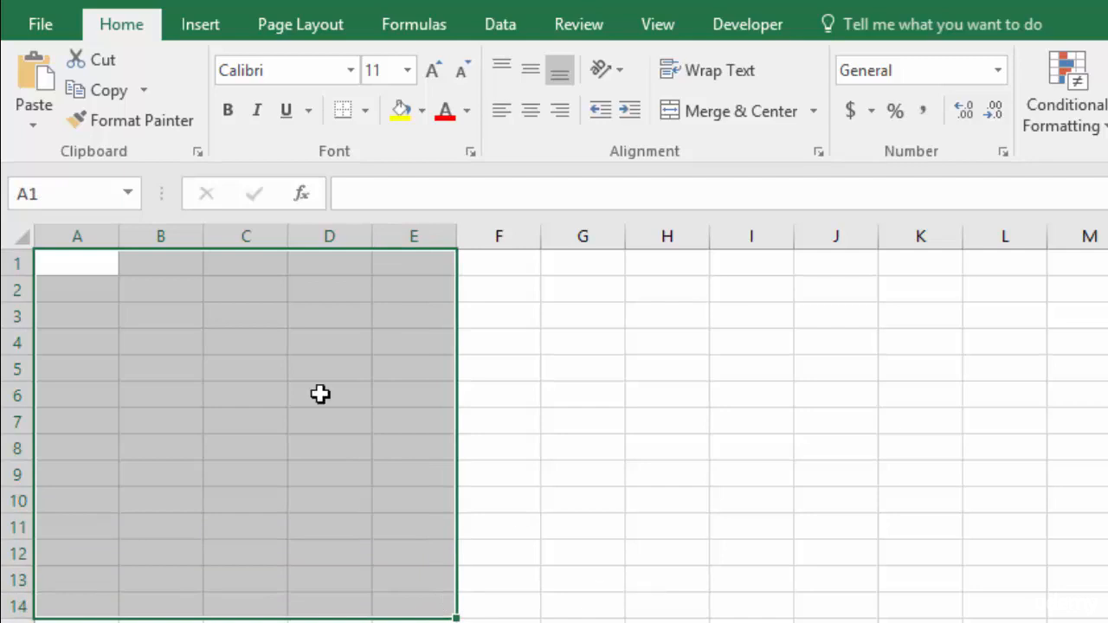
pyautogui.click(70, 261)
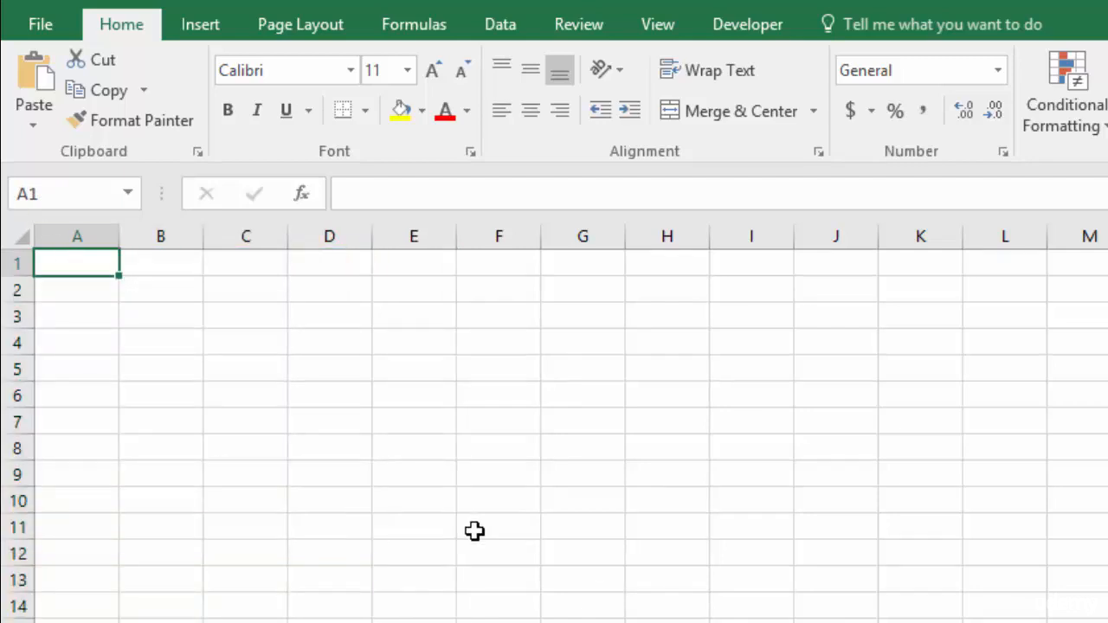
# Select the non-adjacent ranges A1:A7 and C1:C7 together, and return the selection to A1
pyautogui.moveTo(78, 266); pyautogui.dragTo(102, 409)
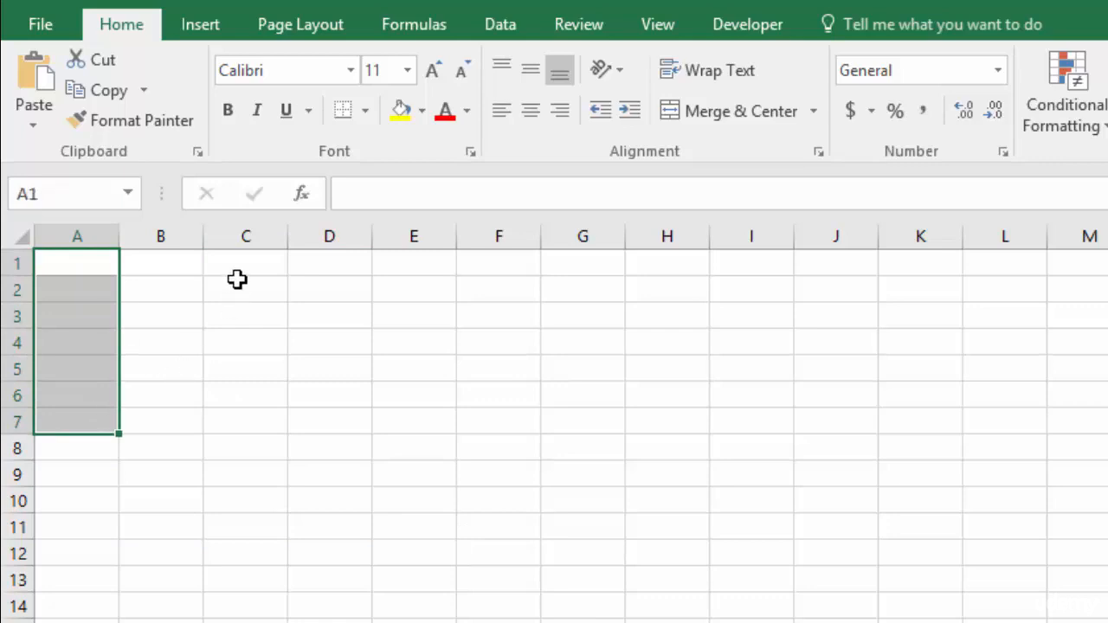
pyautogui.keyDown('ctrl'); pyautogui.moveTo(243, 265); pyautogui.dragTo(246, 427); pyautogui.keyUp('ctrl')
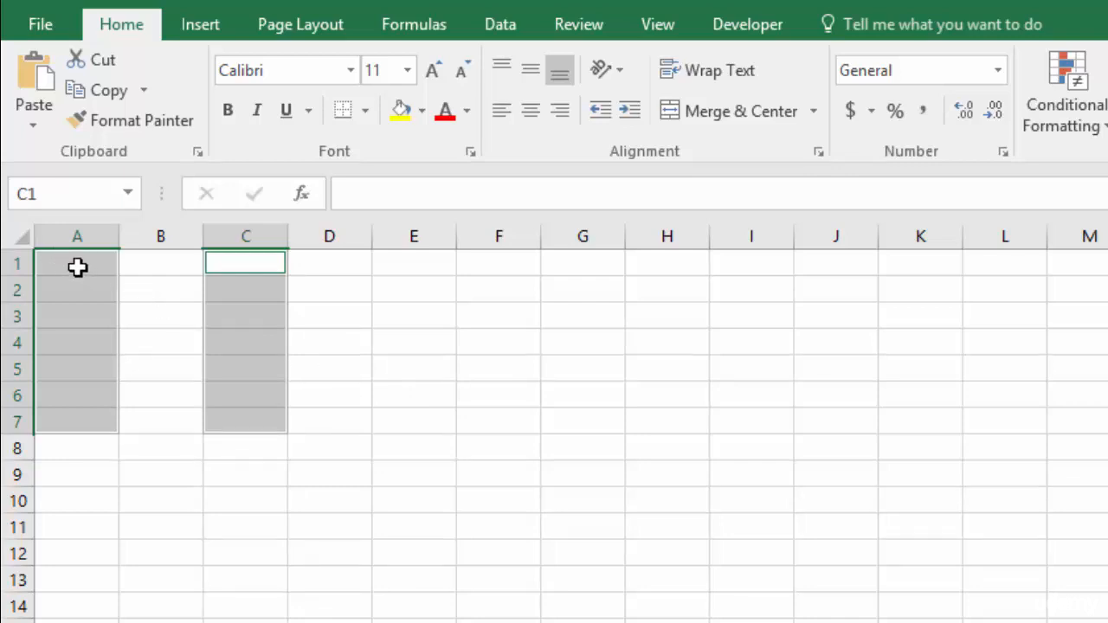
pyautogui.click(78, 268)
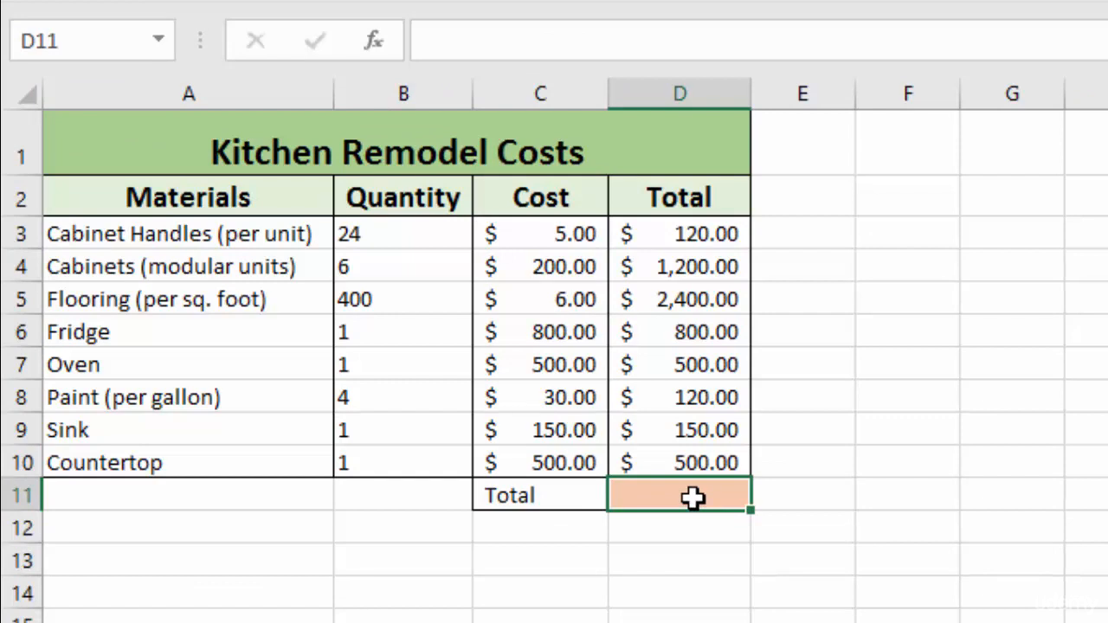
# Enter the formula =SUM(D3:D10) in cell D11 of the Kitchen Remodel Costs table
pyautogui.doubleClick(693, 497)
pyautogui.write('=')
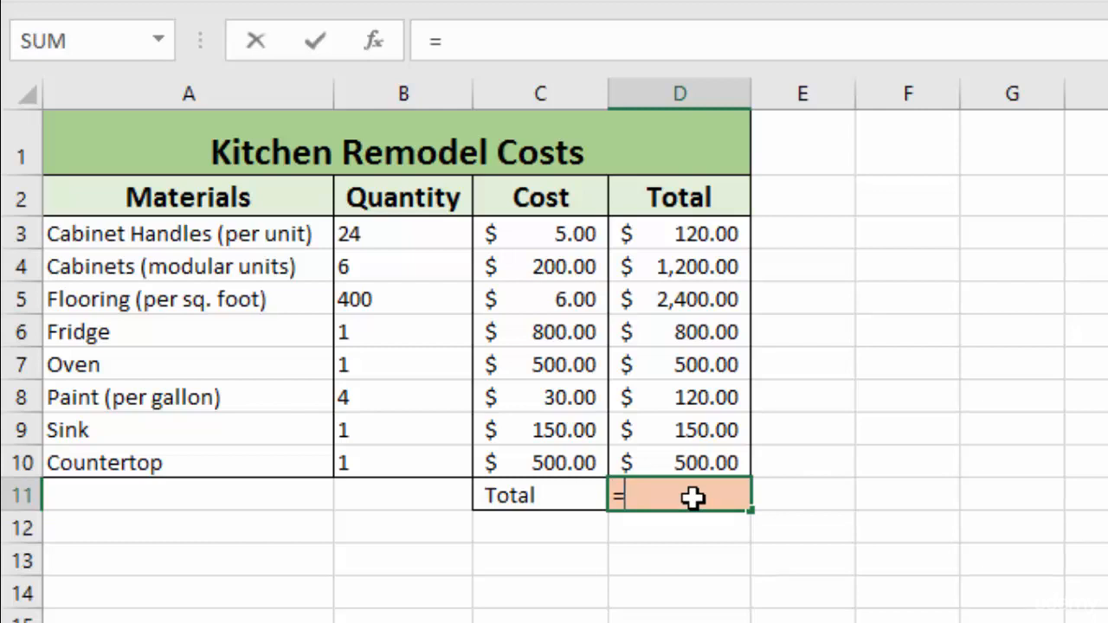
pyautogui.write('SUM')
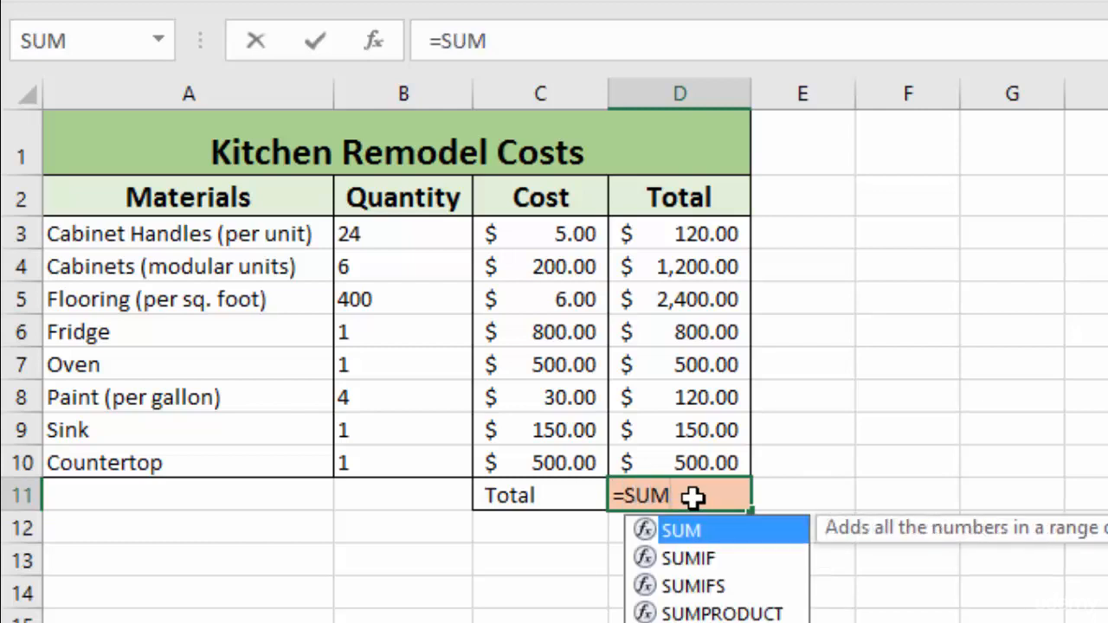
pyautogui.write('(')
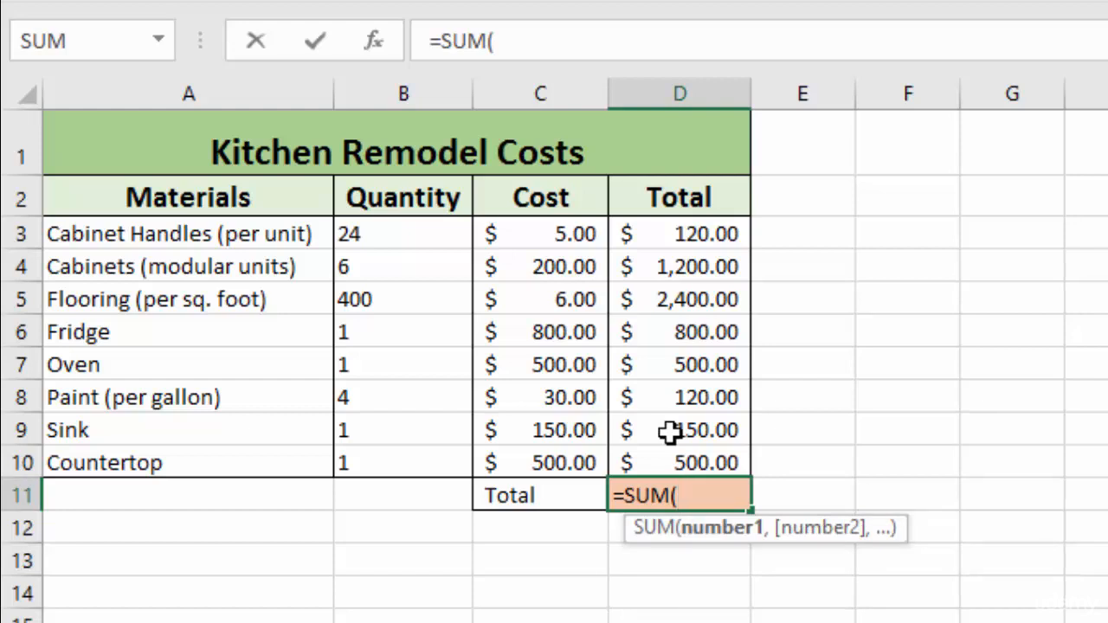
pyautogui.write('D3')
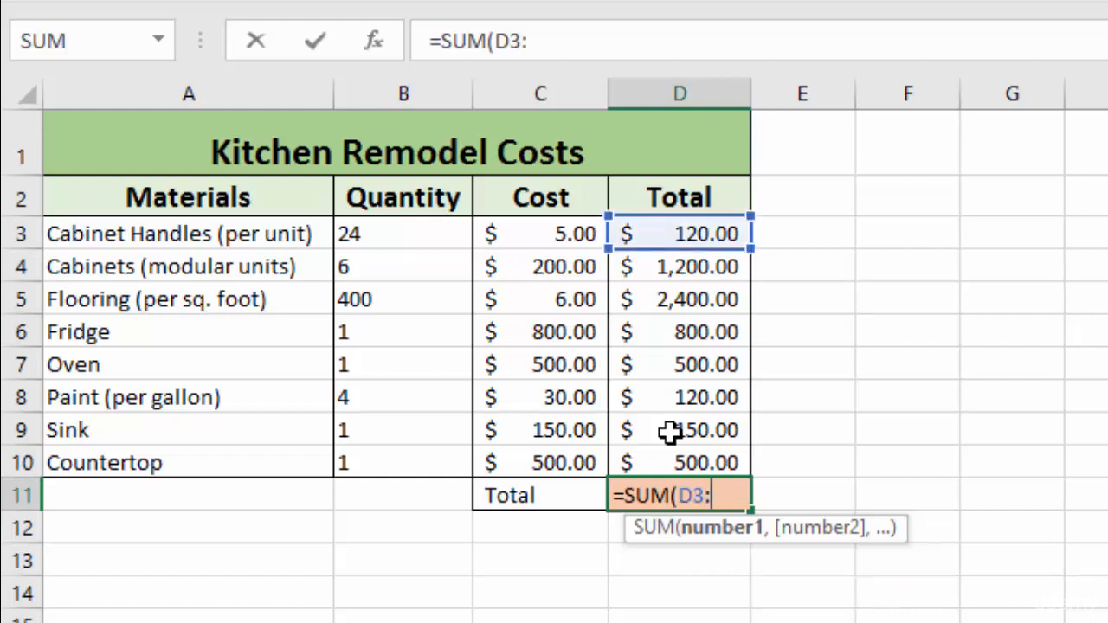
pyautogui.write(':D10')
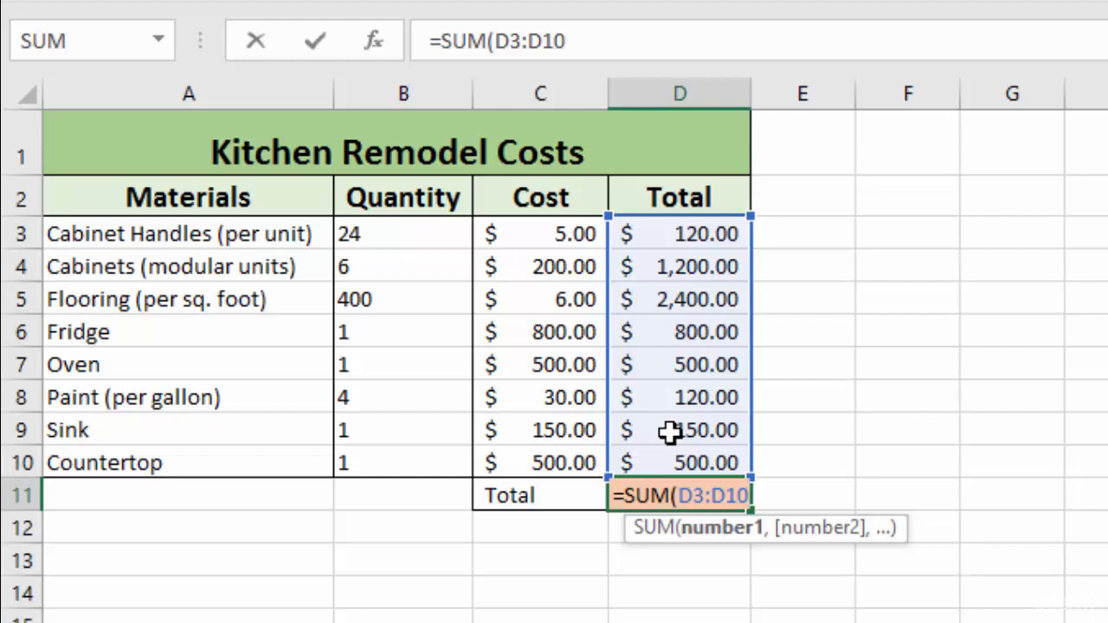
pyautogui.write(')')
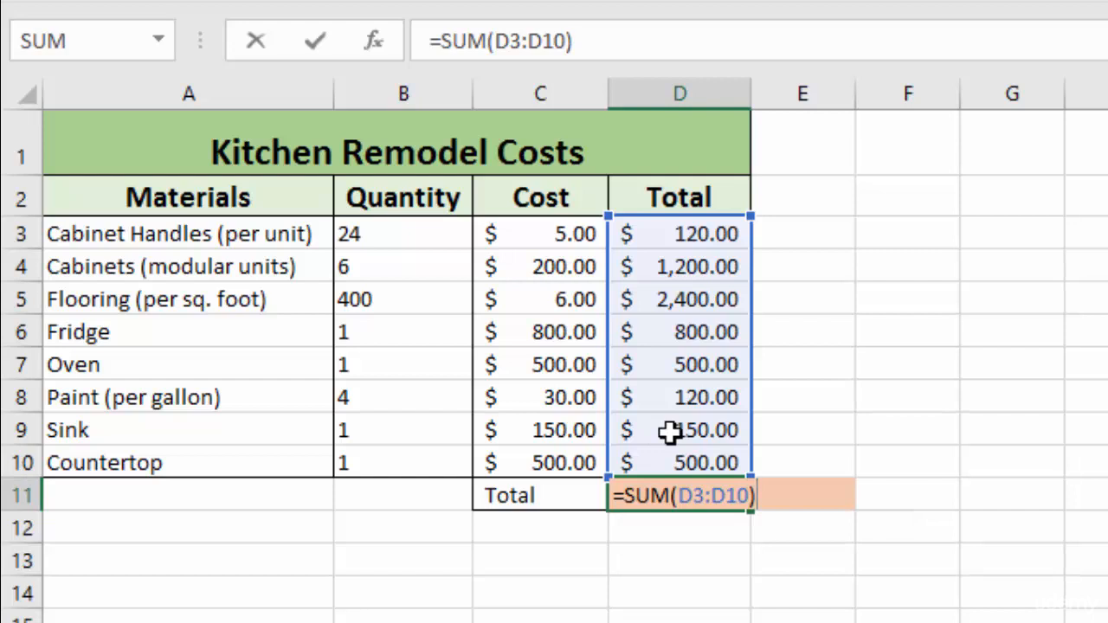
pyautogui.press('Return')
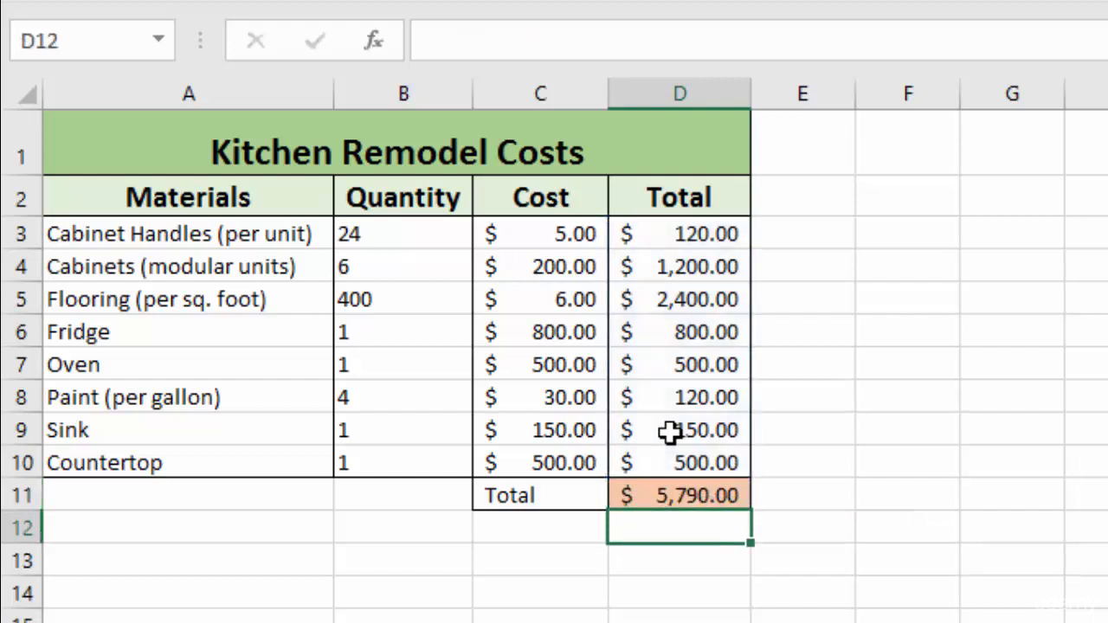
# Clear D11 and insert the SUM function there through its Function Arguments dialog, with D3:D10 as Number1
pyautogui.click(680, 494)
pyautogui.press('Delete')
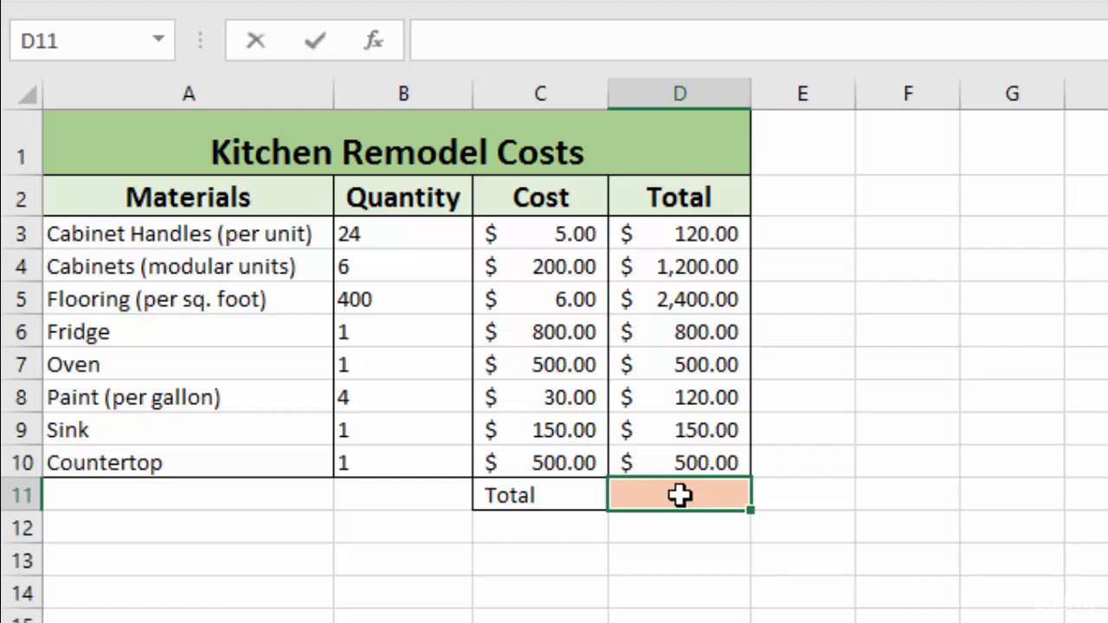
pyautogui.write('=')
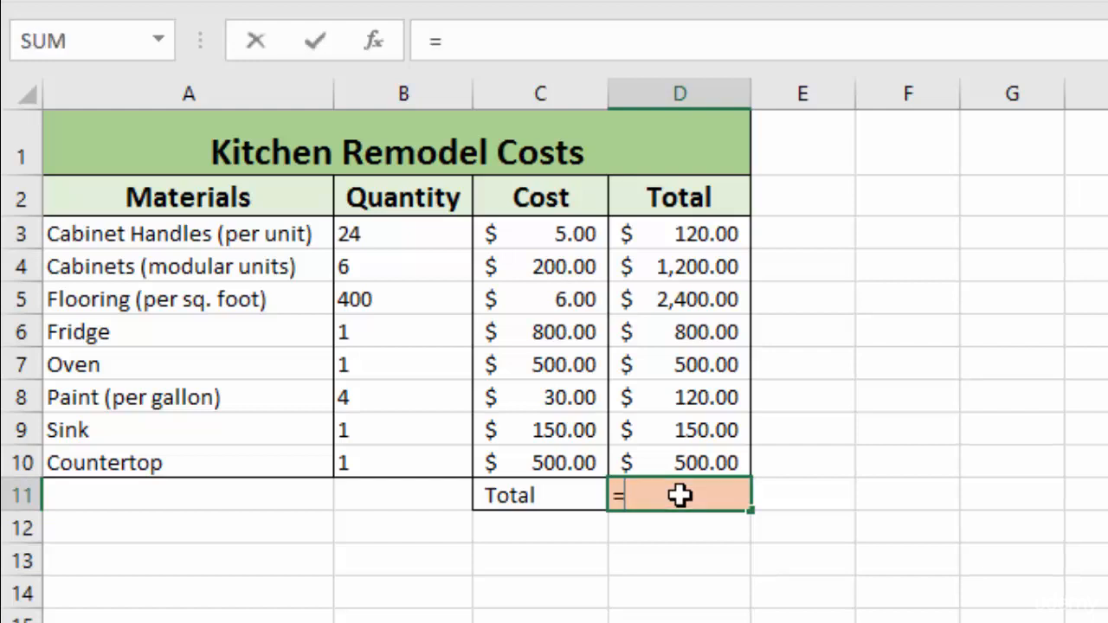
pyautogui.click(159, 42)
pyautogui.click(61, 86)
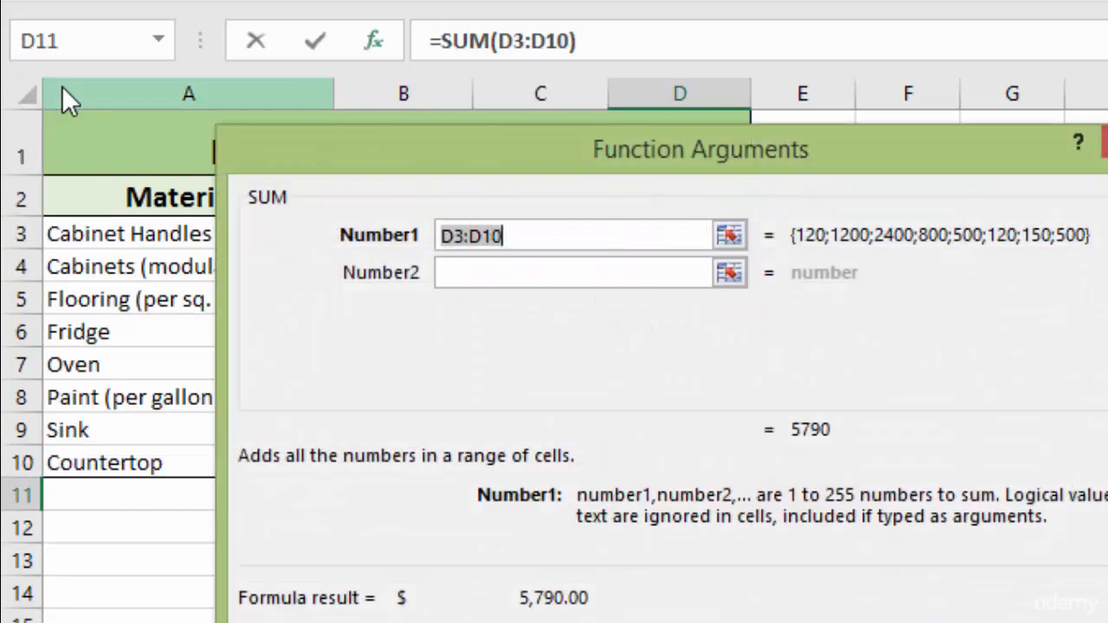
pyautogui.moveTo(461, 141); pyautogui.dragTo(650, 511)
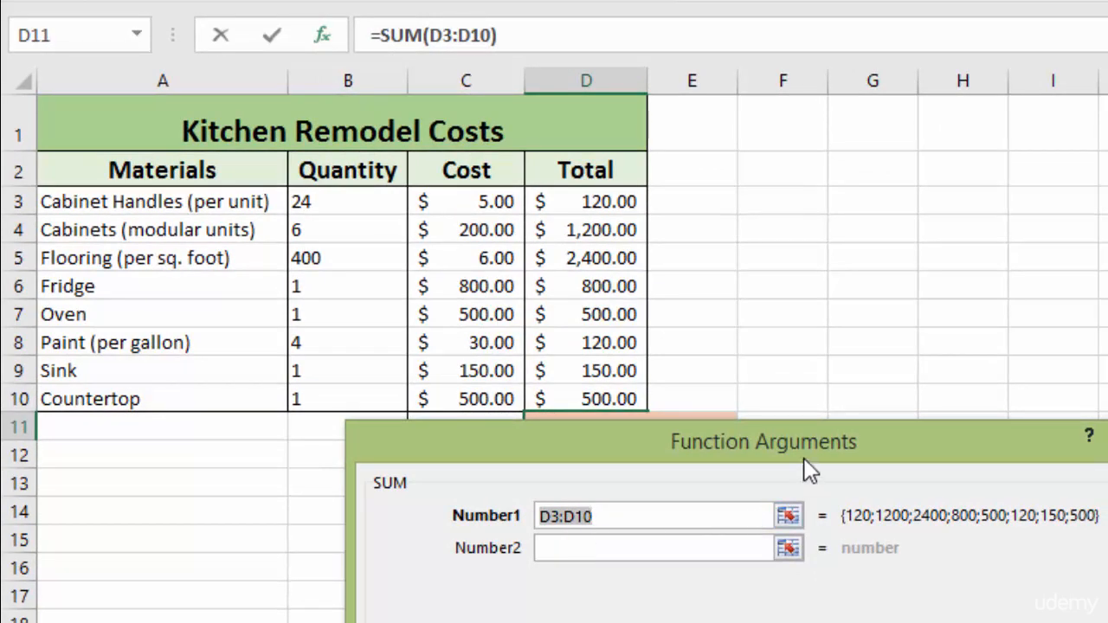
pyautogui.press('Return')
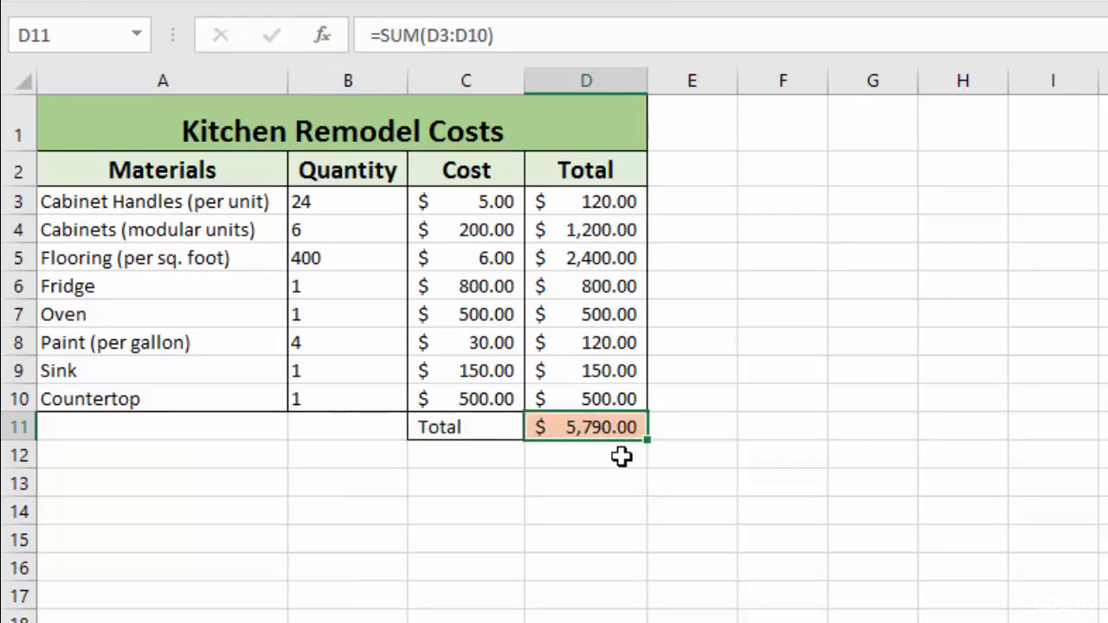
# Clear D11 and start a new SUM formula there, picking D3:D10 in the sheet as its argument
pyautogui.press('Delete')
pyautogui.write('=')
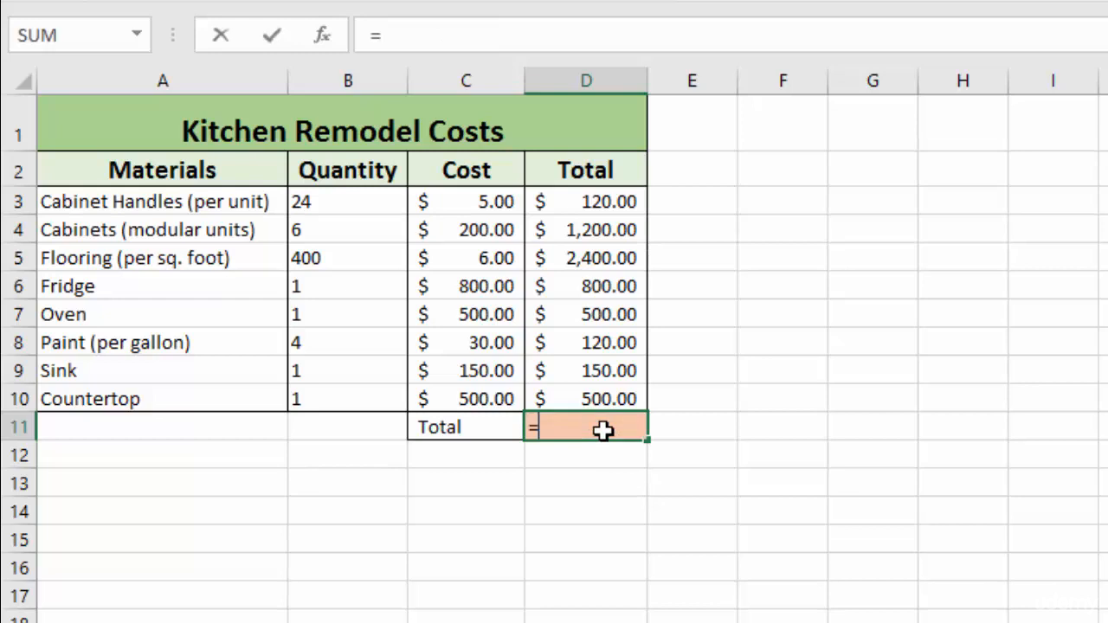
pyautogui.write('SUM')
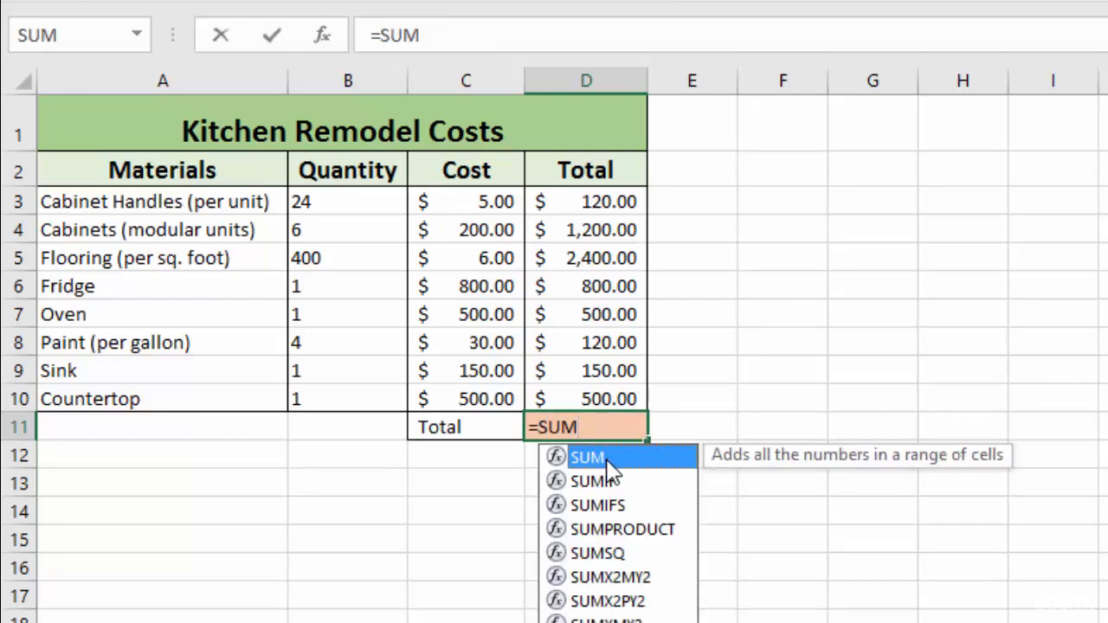
pyautogui.doubleClick(607, 460)
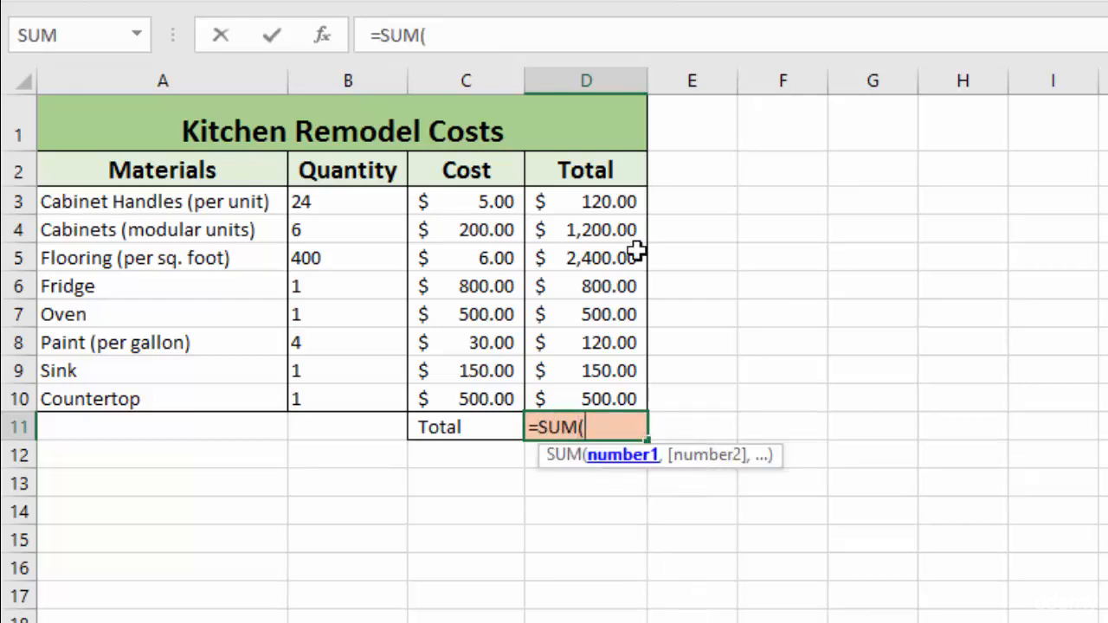
pyautogui.click(590, 205)
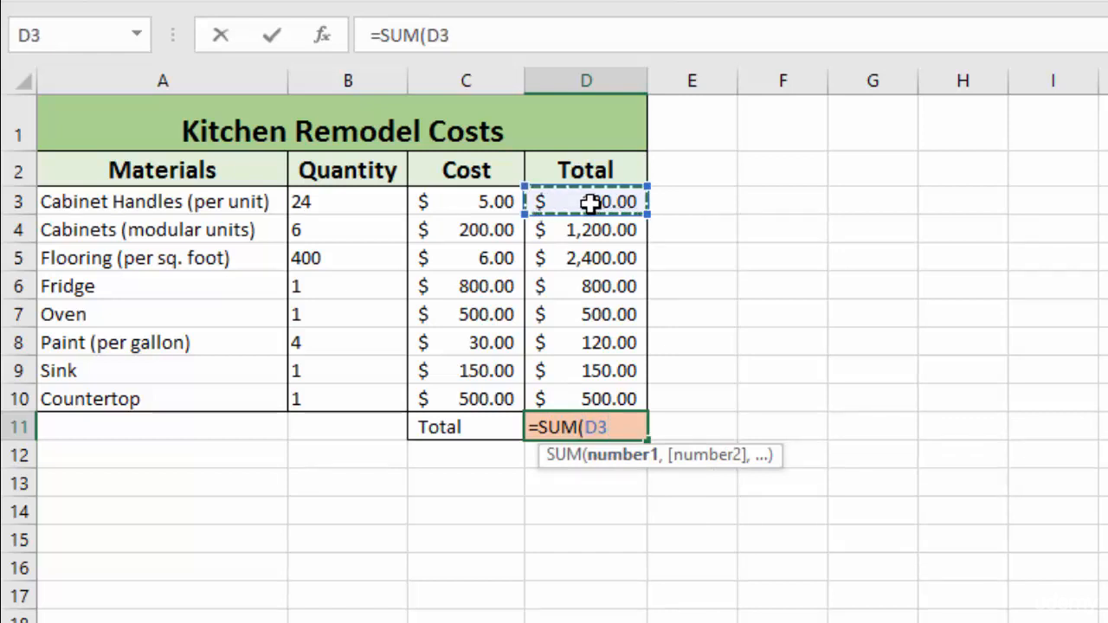
pyautogui.moveTo(590, 204); pyautogui.dragTo(579, 396)
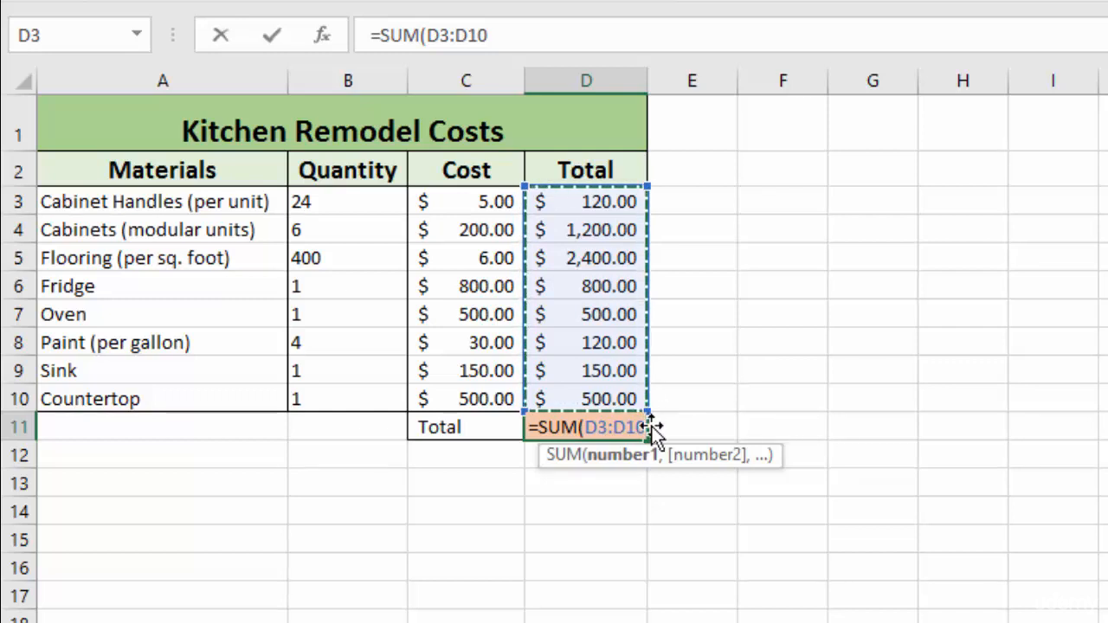
# Replace the SUM argument in D11 with the non-adjacent references D3 and D6:D10
pyautogui.press('BackSpace')
pyautogui.press('BackSpace')
pyautogui.press('BackSpace')
pyautogui.press('BackSpace')
pyautogui.press('BackSpace')
pyautogui.press('BackSpace')
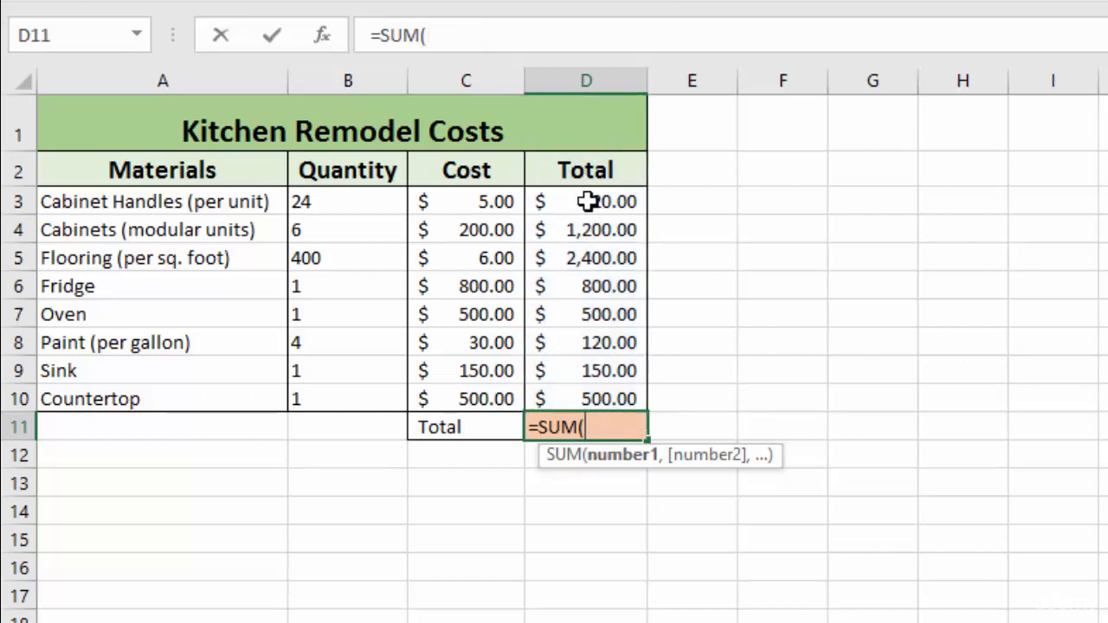
pyautogui.moveTo(589, 201); pyautogui.dragTo(590, 230)
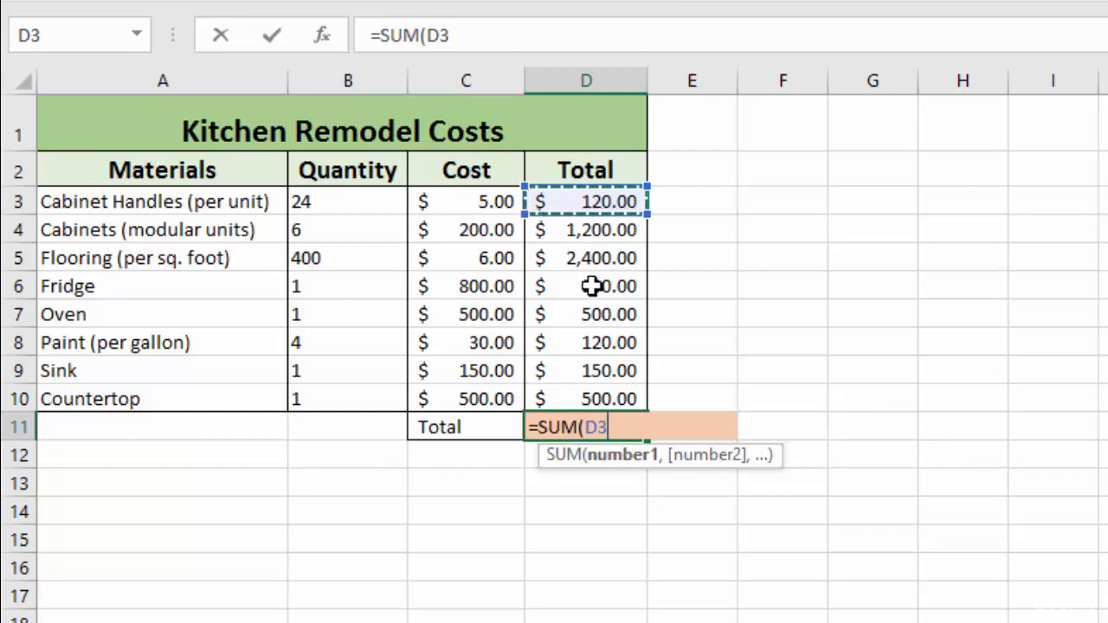
pyautogui.moveTo(589, 288); pyautogui.dragTo(594, 391)
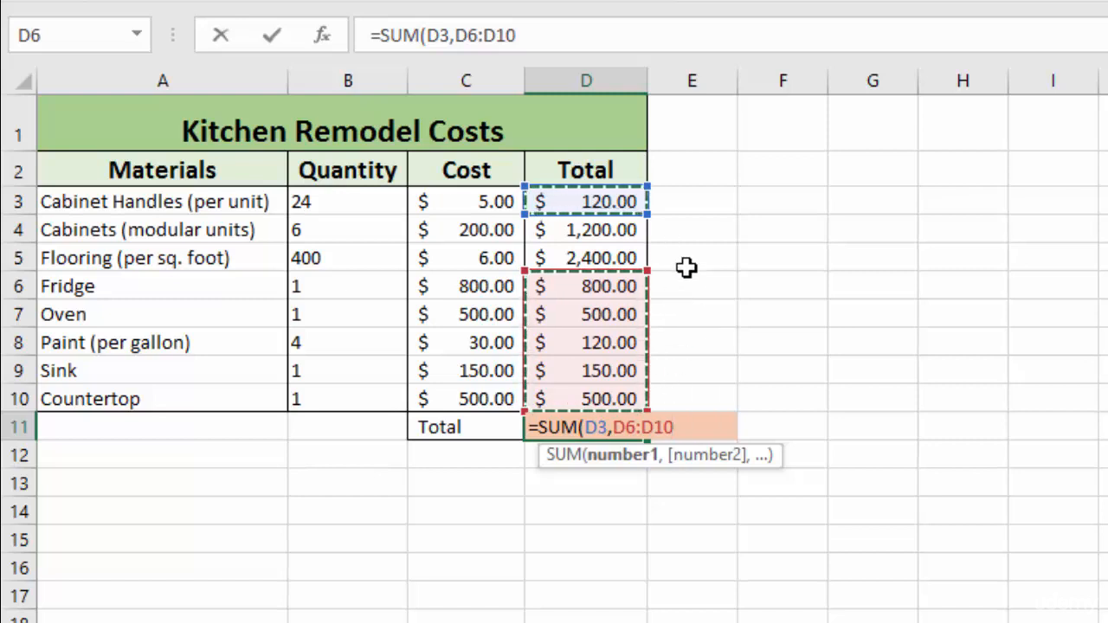
# Replace the SUM arguments in D11 with the two ranges D3:D10 and F3:F10
pyautogui.press('BackSpace')
pyautogui.press('BackSpace')
pyautogui.press('BackSpace')
pyautogui.press('BackSpace')
pyautogui.press('BackSpace')
pyautogui.press('BackSpace')
pyautogui.press('BackSpace')
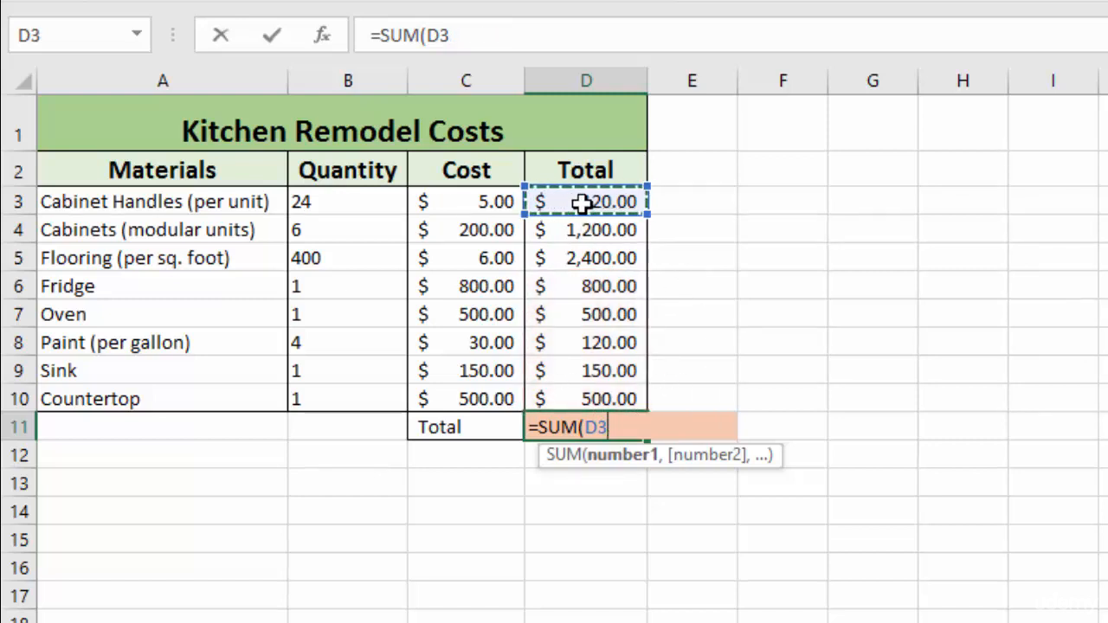
pyautogui.moveTo(587, 202); pyautogui.dragTo(604, 391)
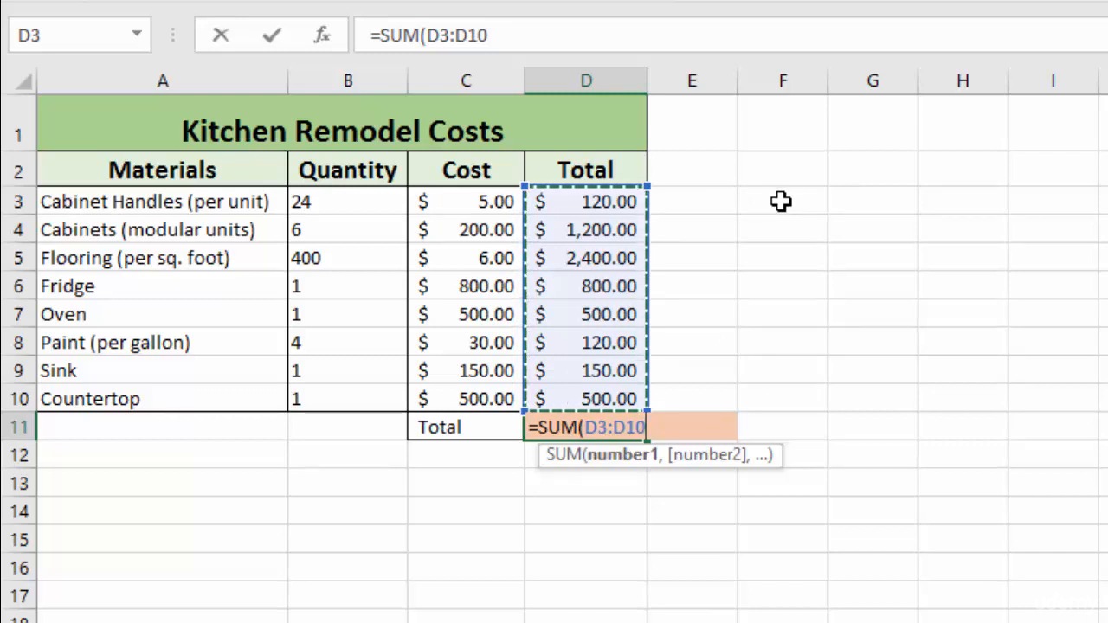
pyautogui.write(',')
pyautogui.moveTo(782, 201); pyautogui.dragTo(792, 392)
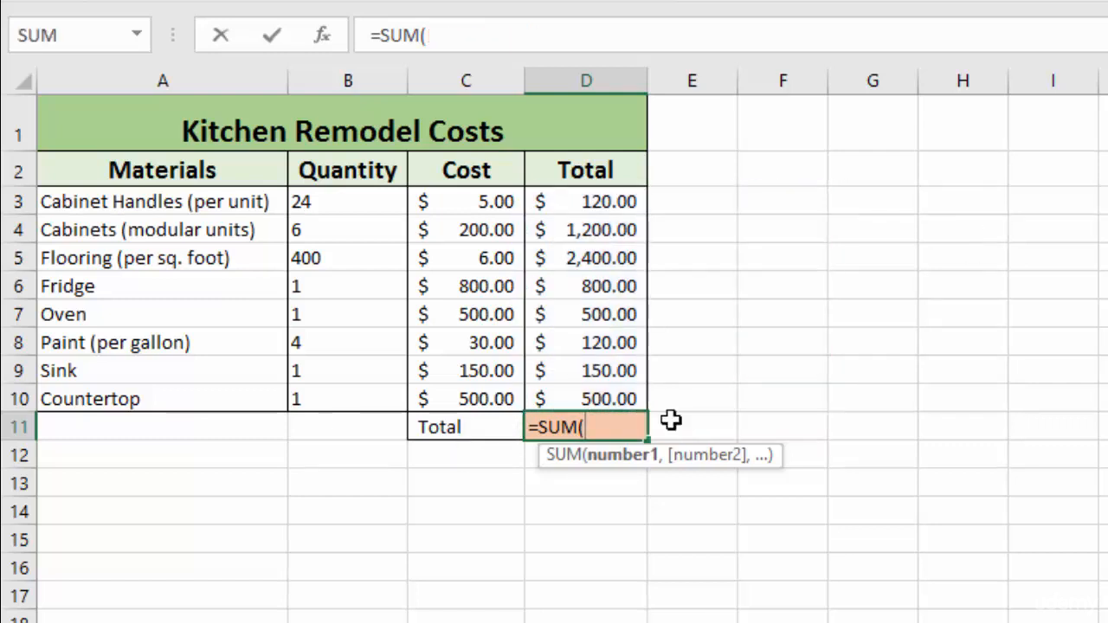
# Pick D3 as the SUM argument, extend it to the end of the column block and trim it to D3:D10
pyautogui.click(604, 203)
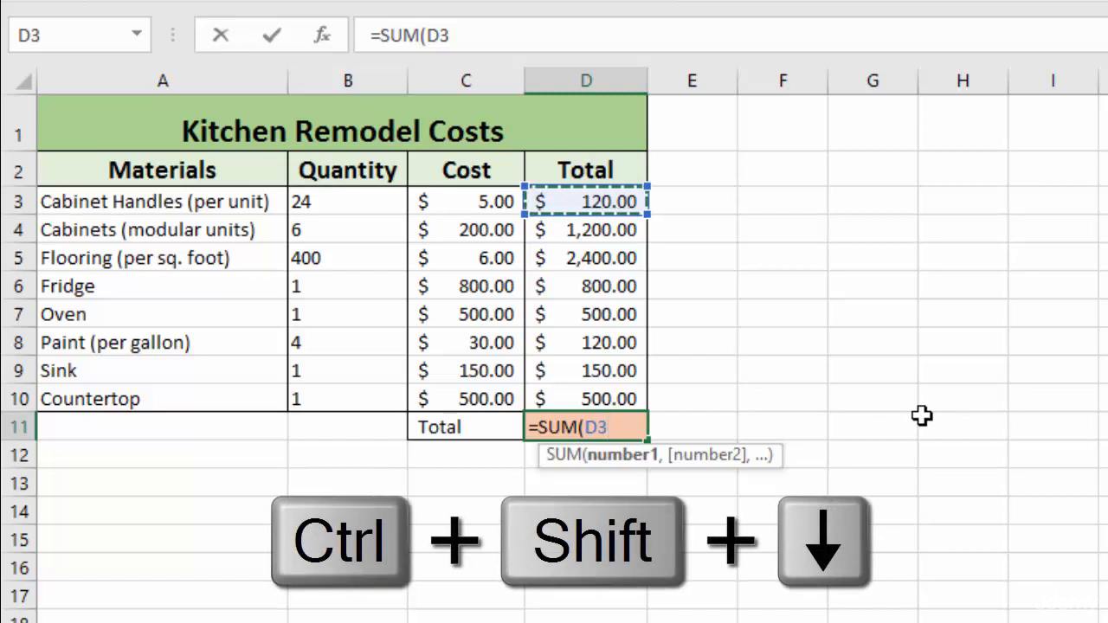
pyautogui.hotkey('ctrl', 'shift', 'Down')
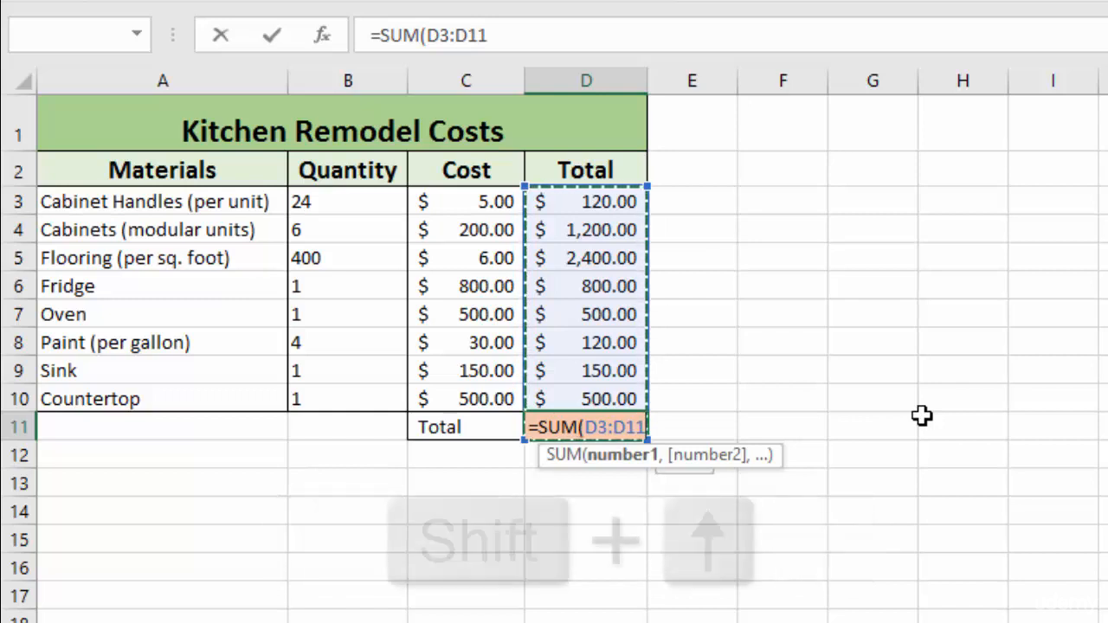
pyautogui.hotkey('shift', 'Up')
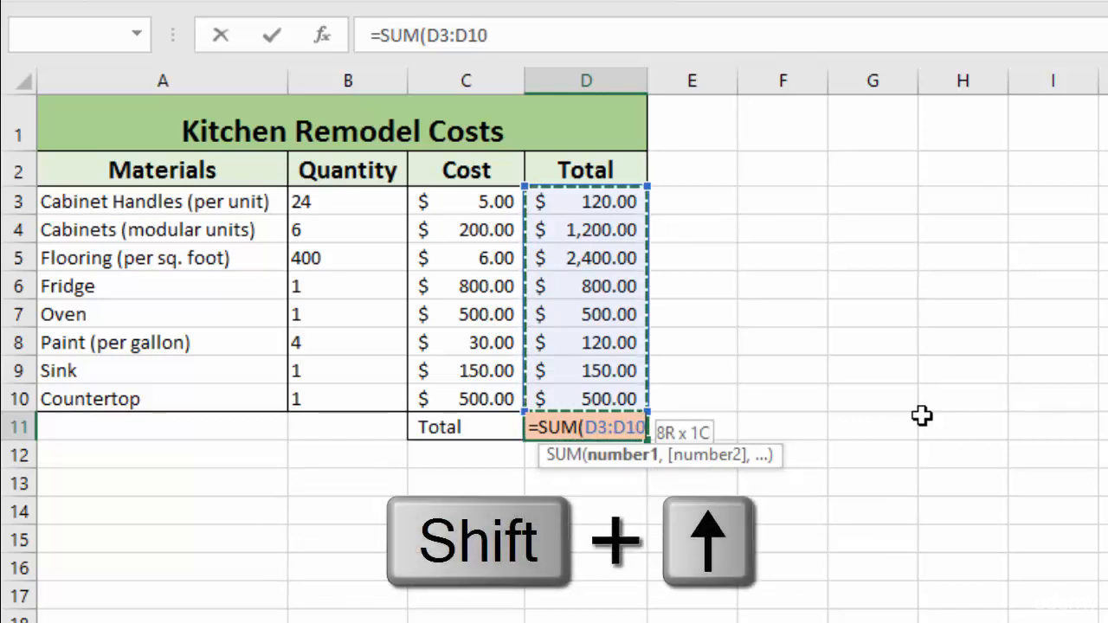